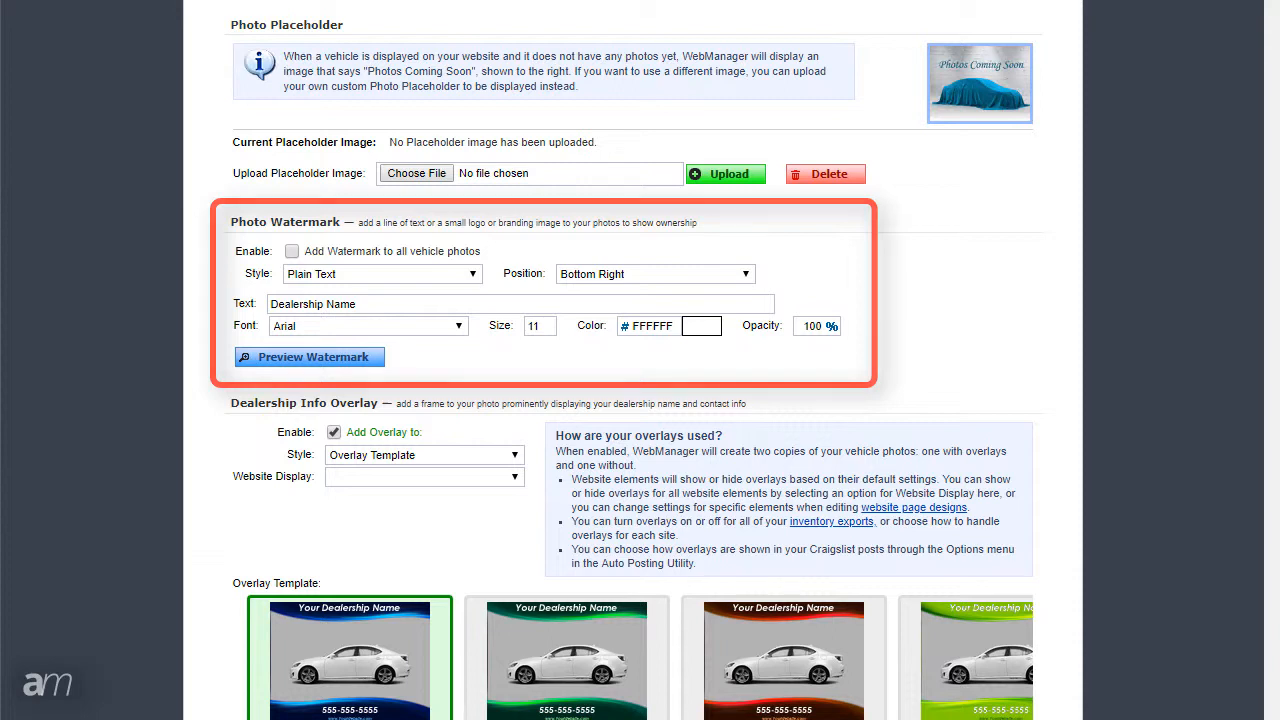
pyautogui.scroll(-3, 634, 360)
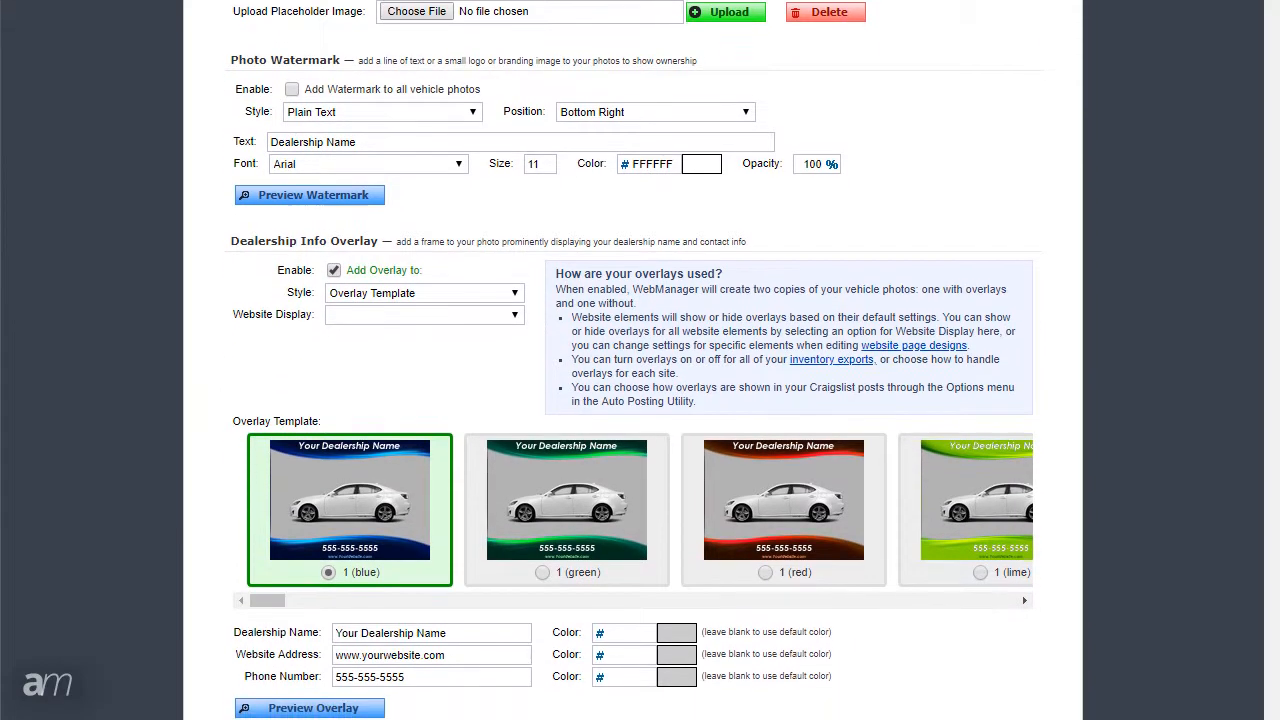
pyautogui.scroll(-2, 634, 360)
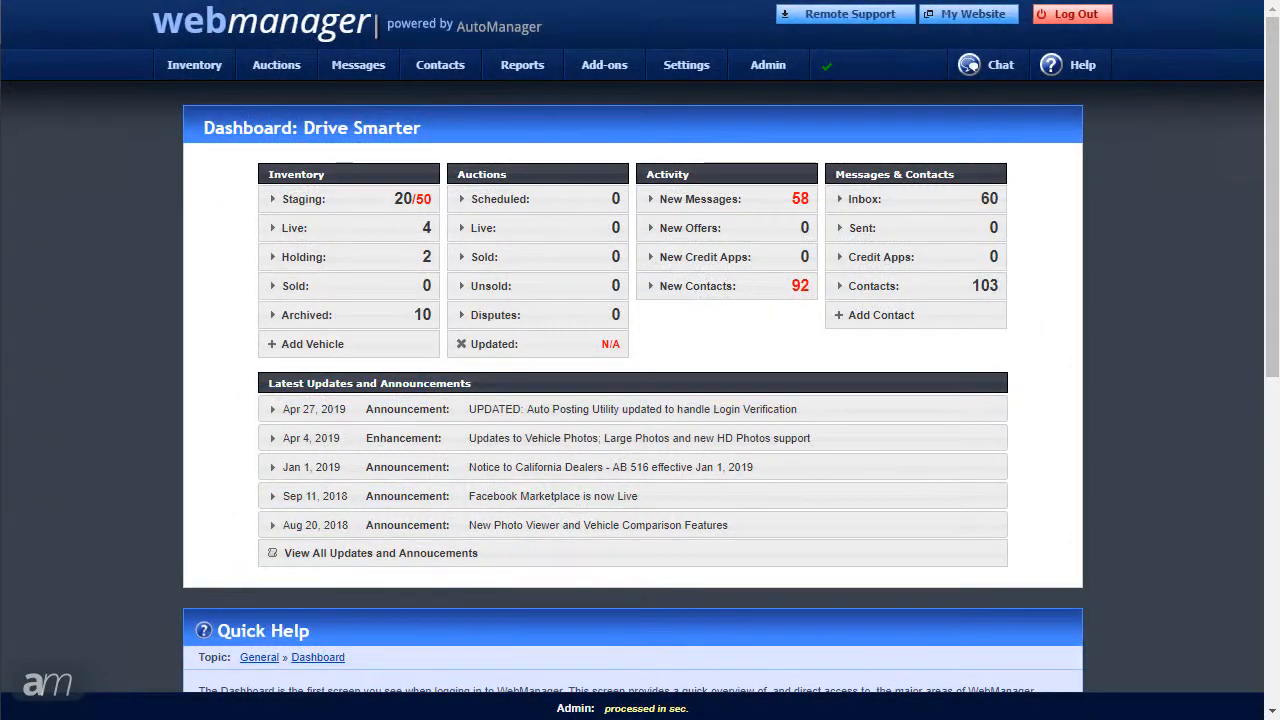
# Step: In the website's Vehicle Details Template, enable the Video listing element and disable Custom HTML 1
pyautogui.moveTo(682, 78)
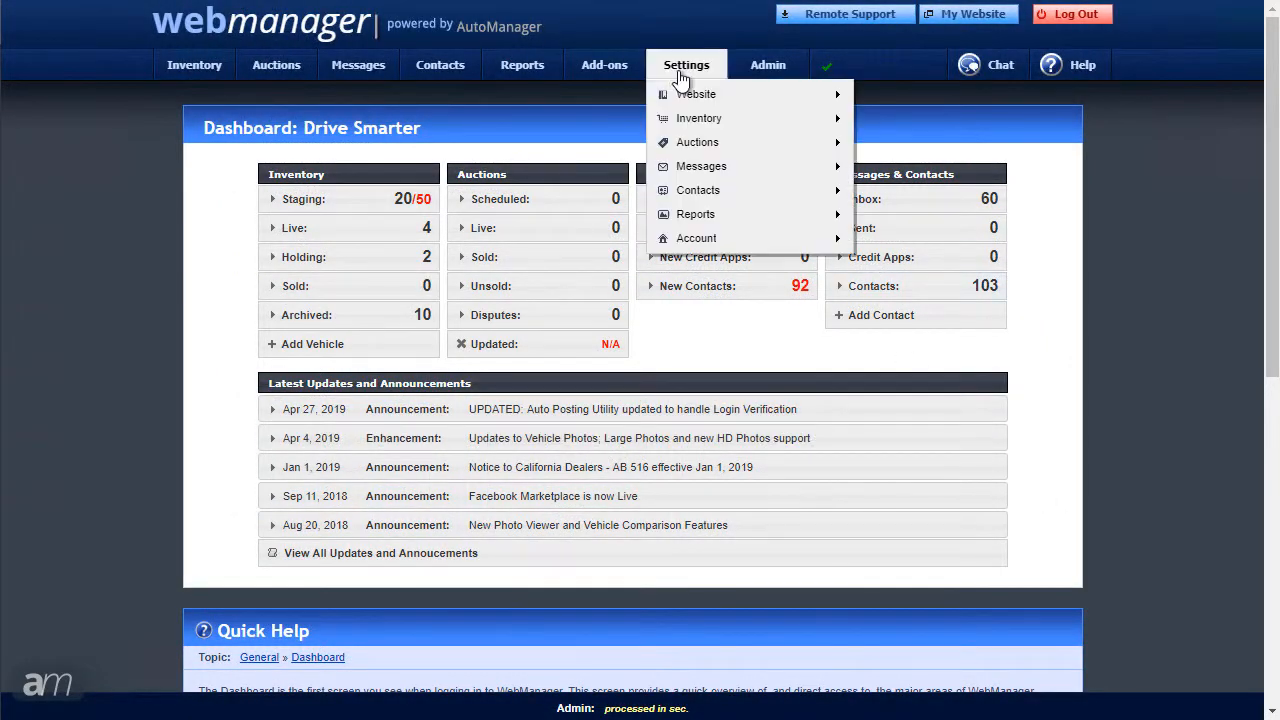
pyautogui.moveTo(725, 93)
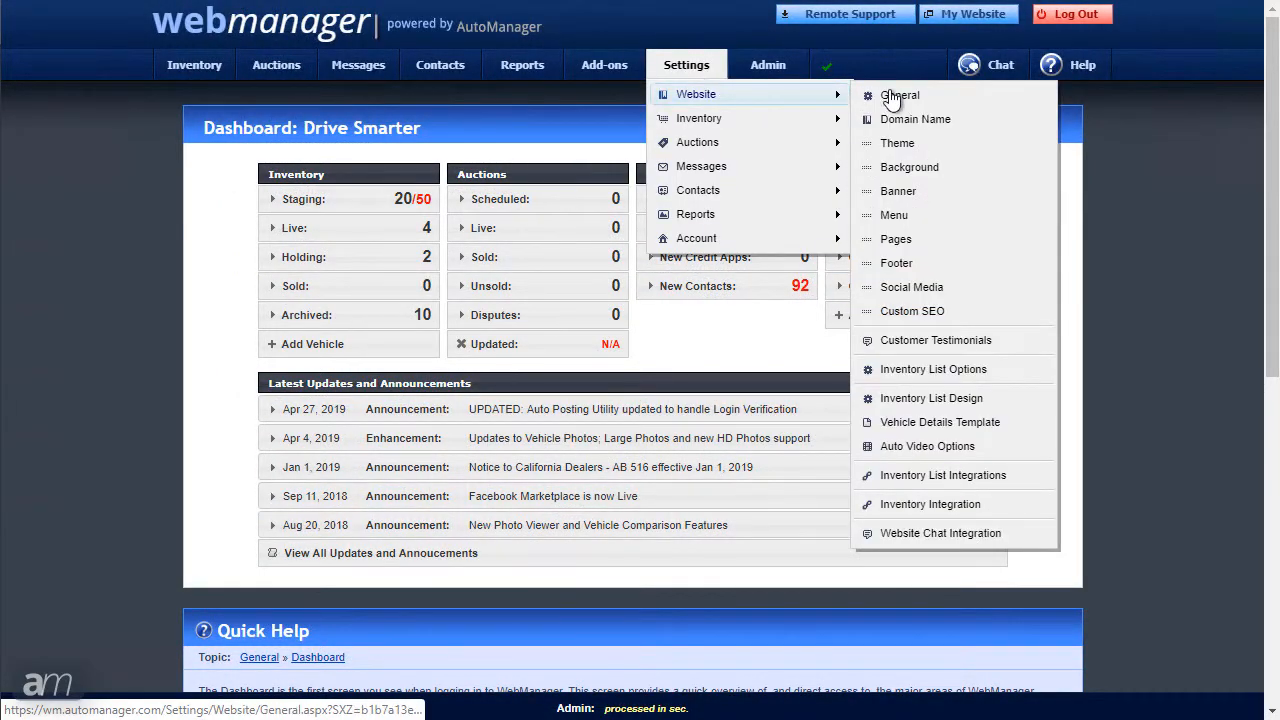
pyautogui.click(1005, 437)
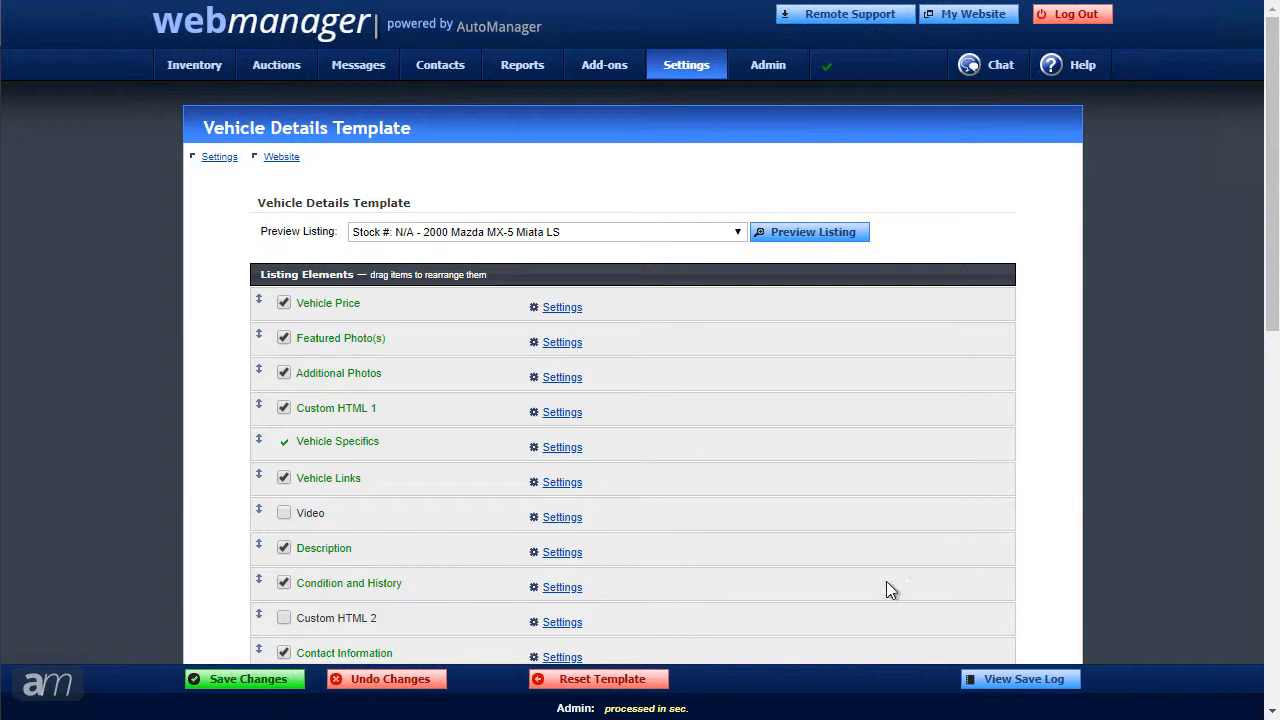
pyautogui.click(284, 513)
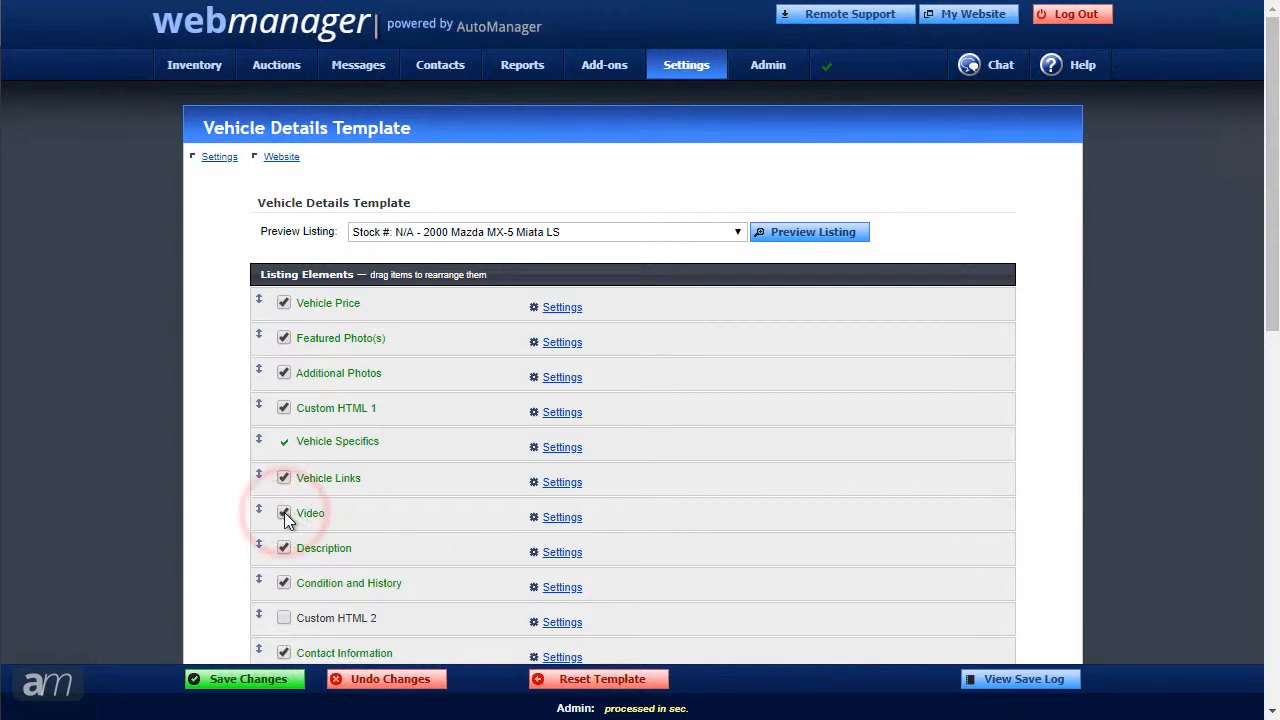
pyautogui.click(284, 408)
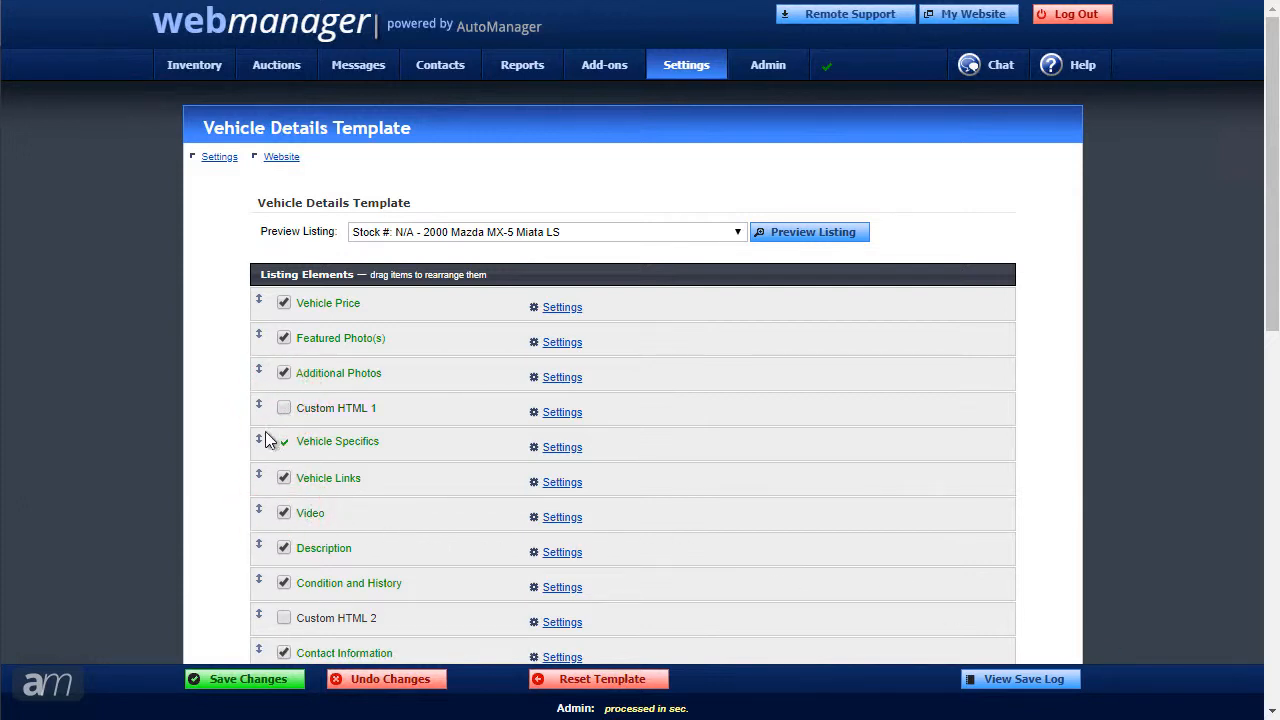
# Step: Try moving the Vehicle Specifics element above Additional Photos, and return it below Custom HTML 1
pyautogui.moveTo(258, 443); pyautogui.dragTo(268, 373)
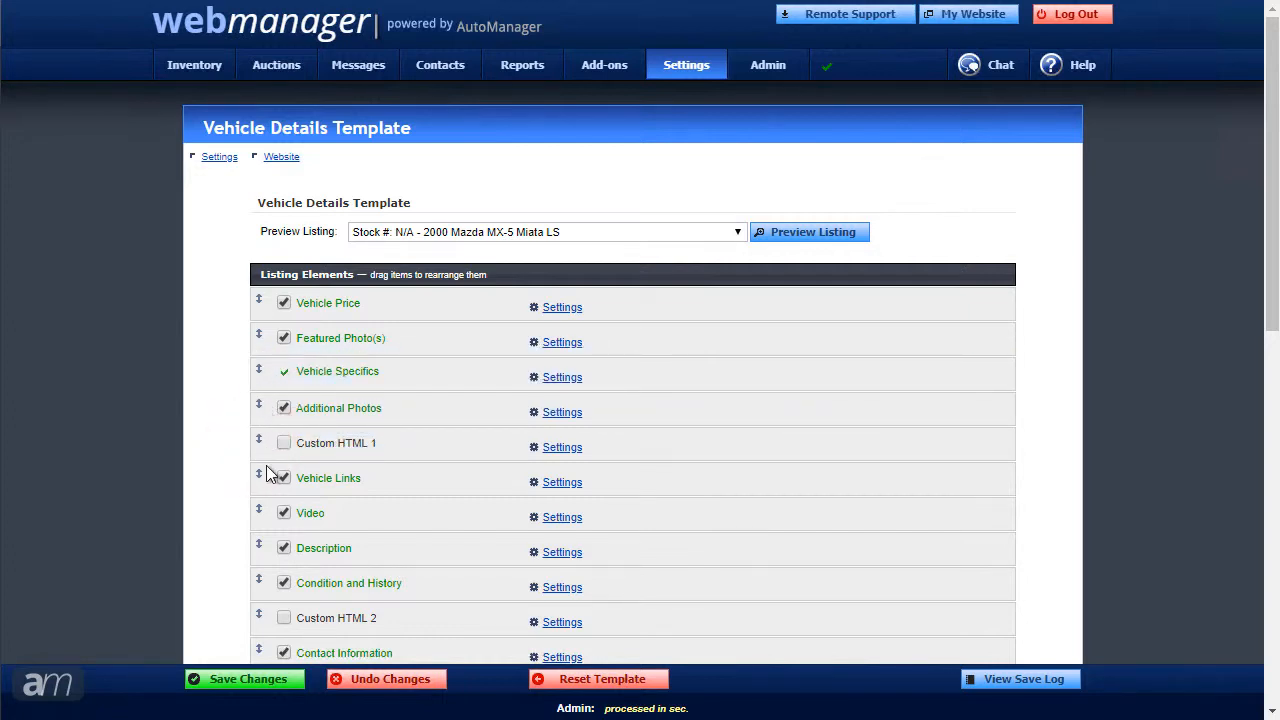
pyautogui.moveTo(258, 478); pyautogui.dragTo(265, 441)
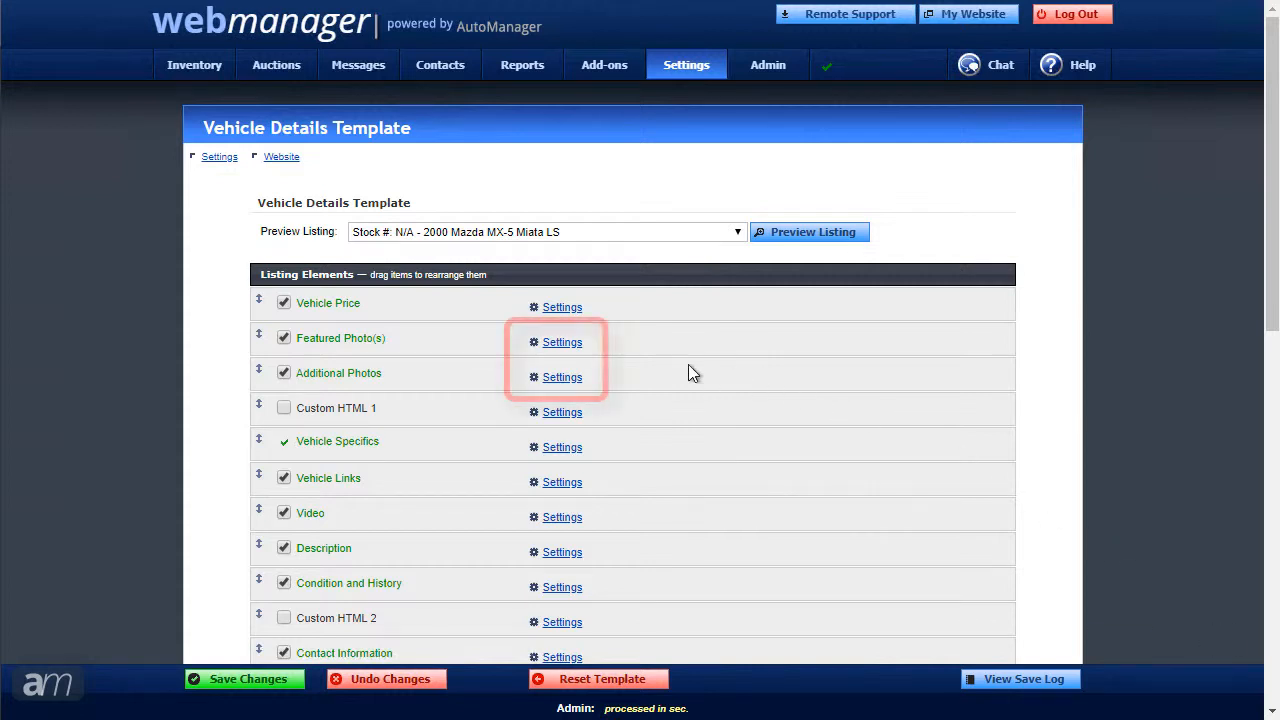
# Step: Check the Featured Photo(s) overlay options, keep "Show overlays on first photo only", and save the element settings
pyautogui.click(564, 344)
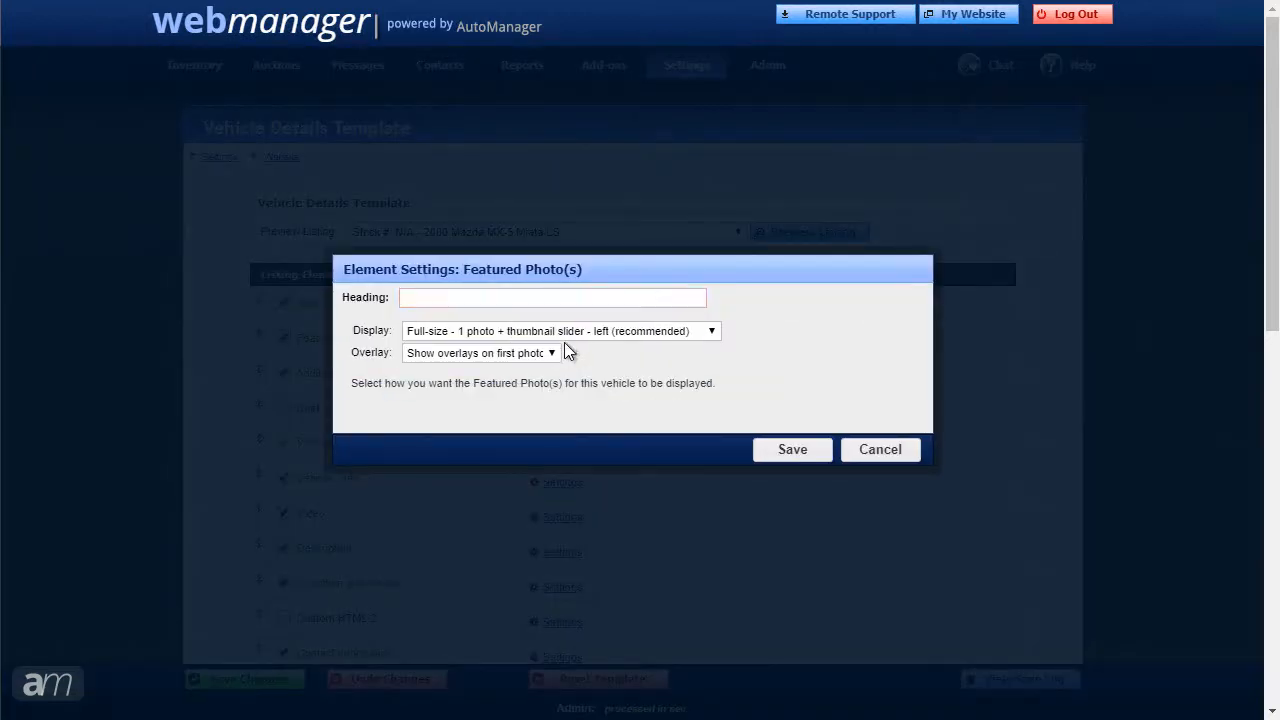
pyautogui.click(552, 355)
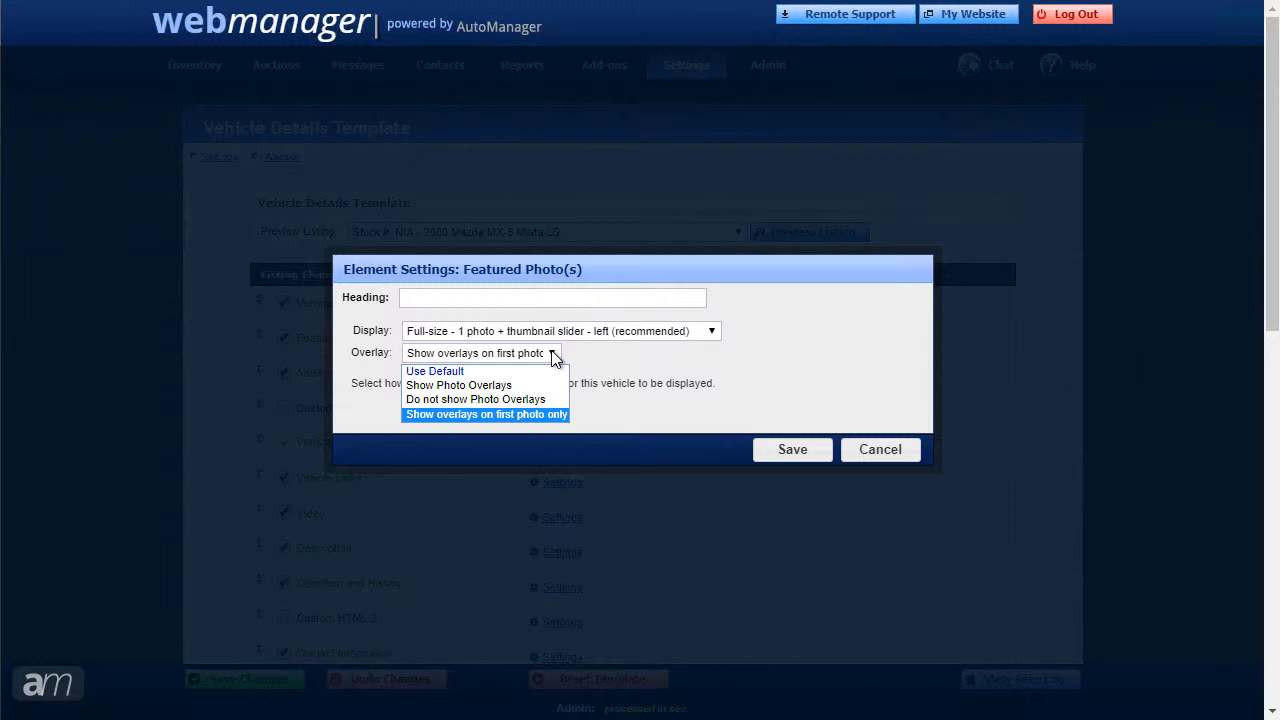
pyautogui.click(554, 358)
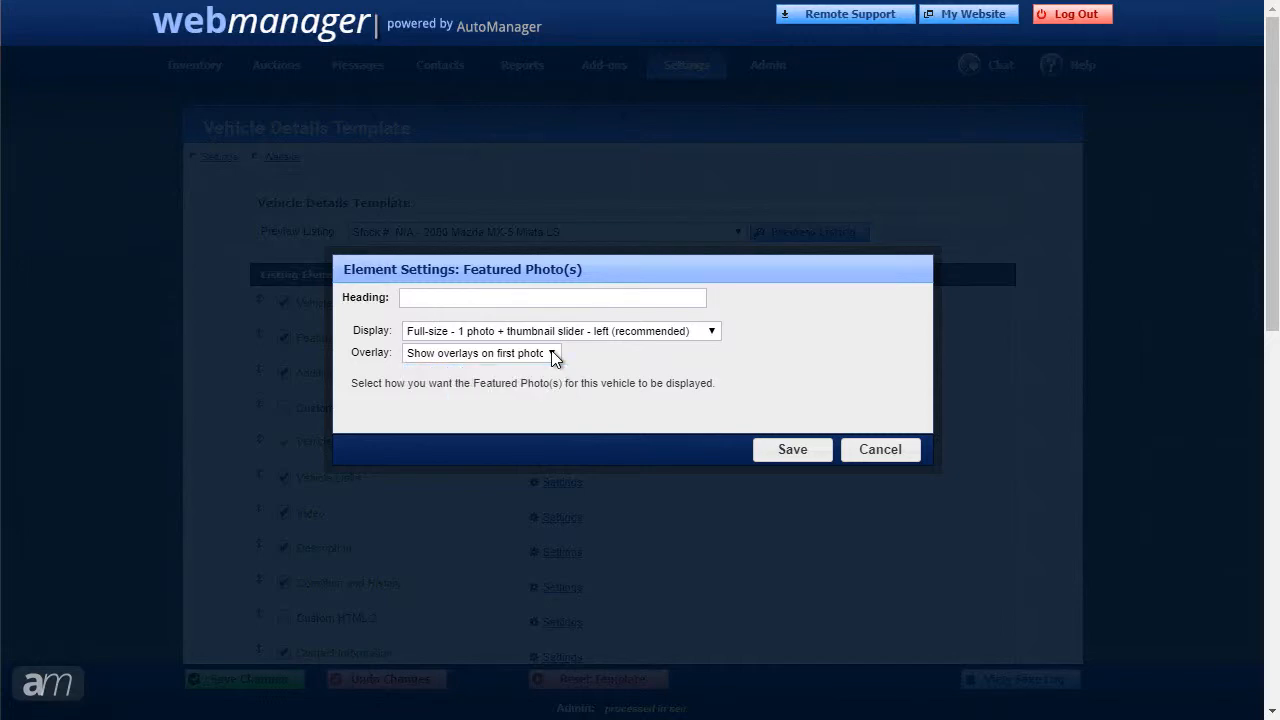
pyautogui.click(776, 452)
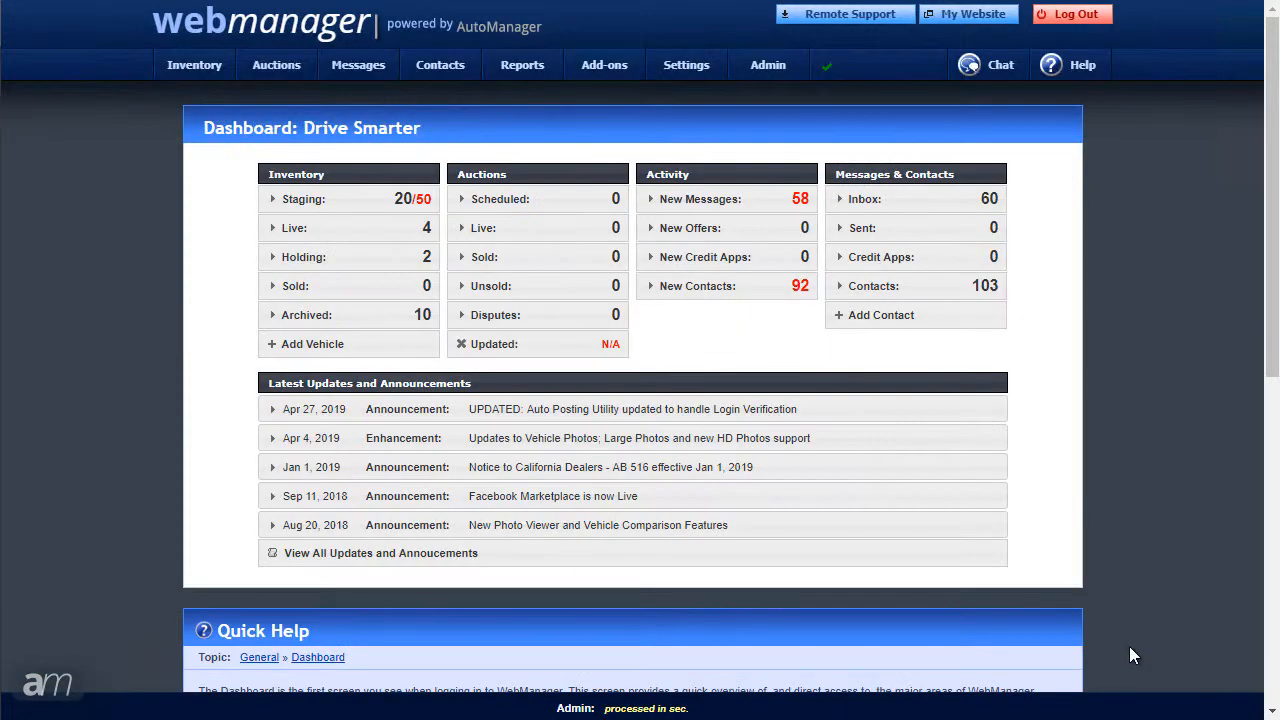
# Step: Open the Vehicle Specials page design and add an Inventory Slide Show element below the Vehicle Specials element
pyautogui.moveTo(693, 68)
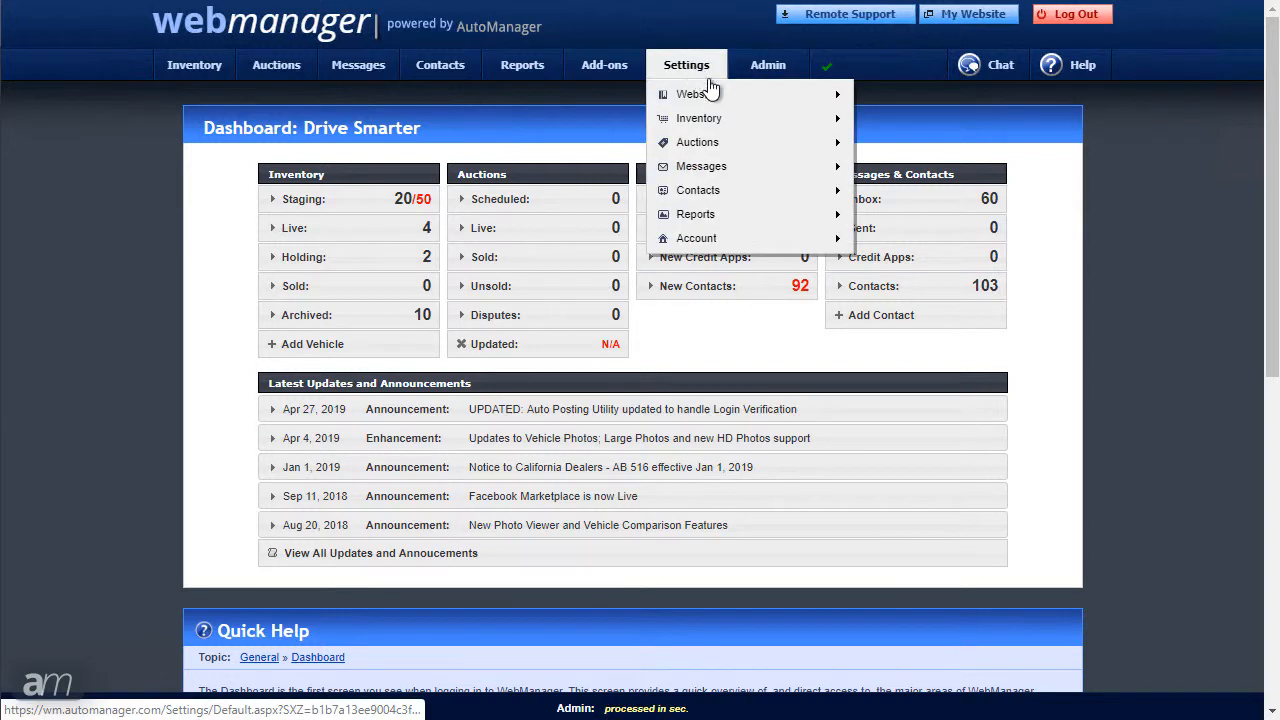
pyautogui.moveTo(731, 104)
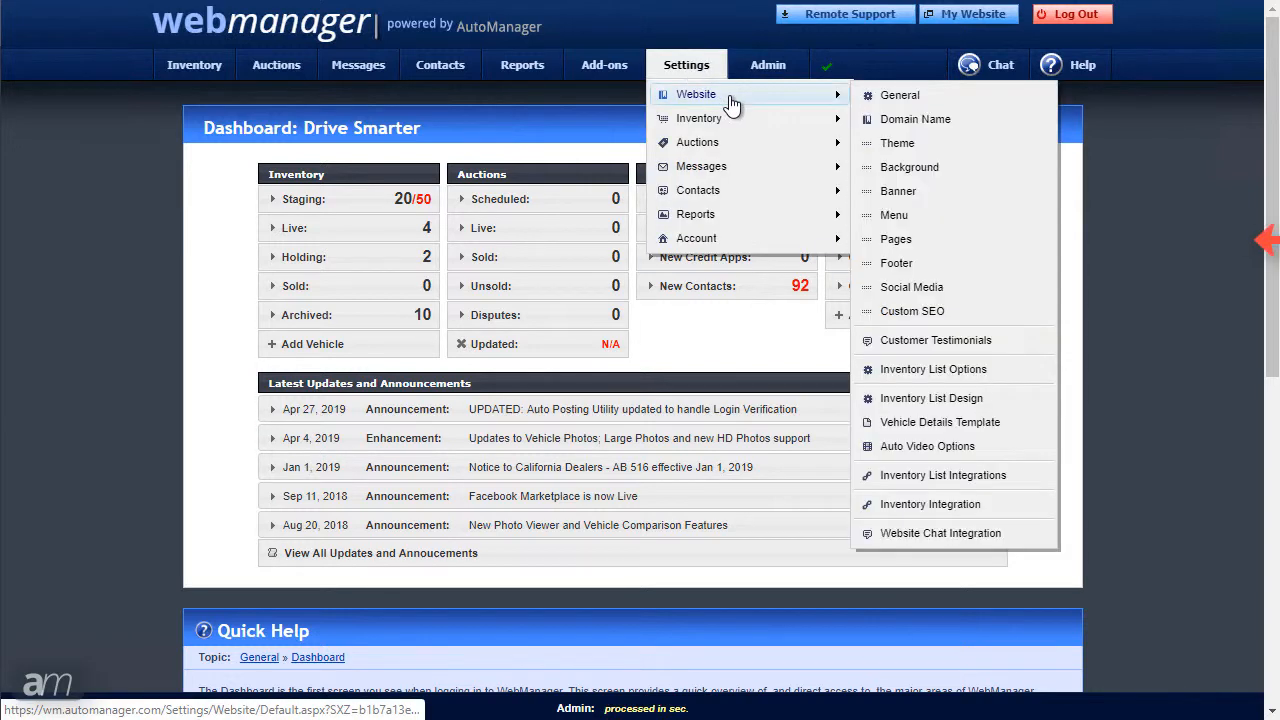
pyautogui.click(953, 246)
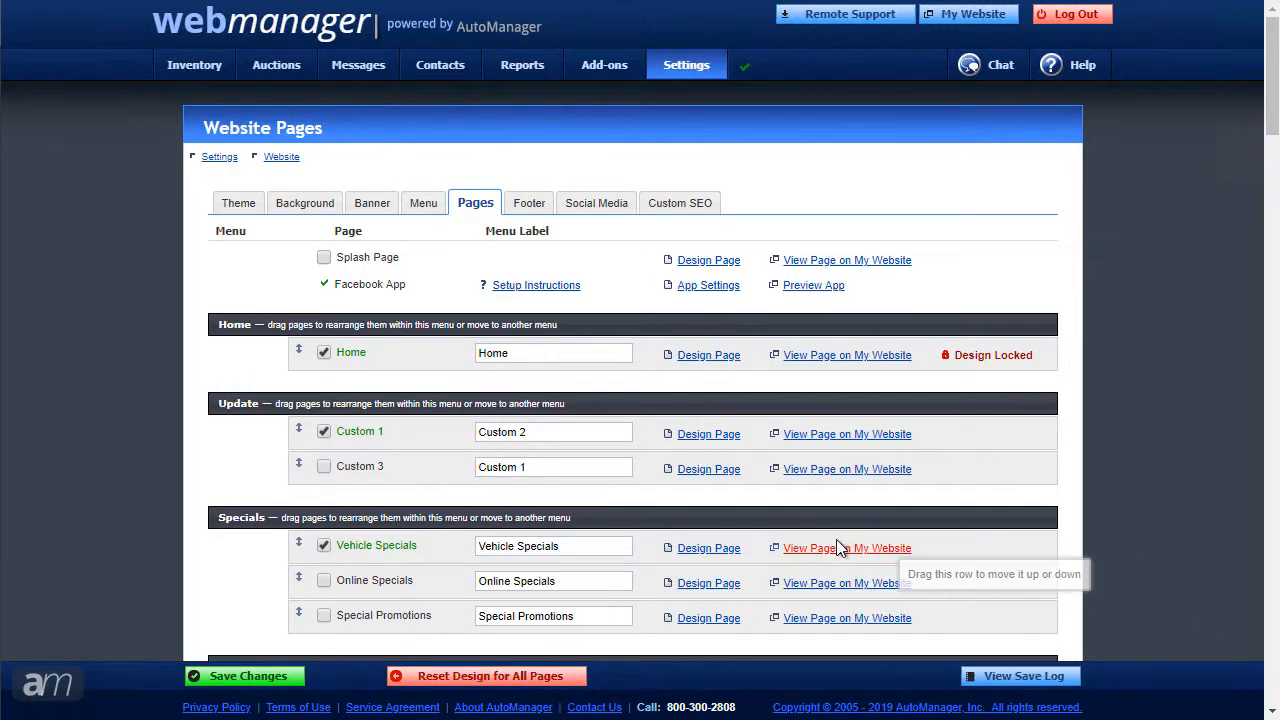
pyautogui.click(720, 549)
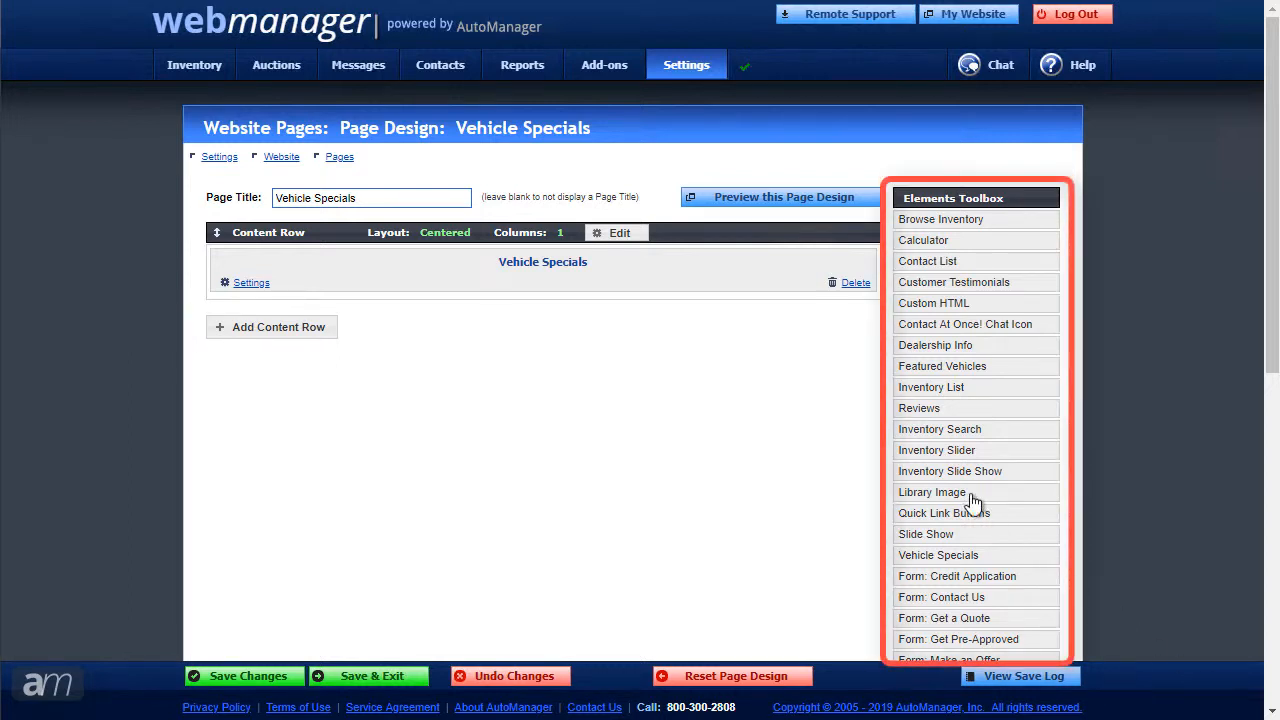
pyautogui.moveTo(950, 480); pyautogui.dragTo(561, 293)
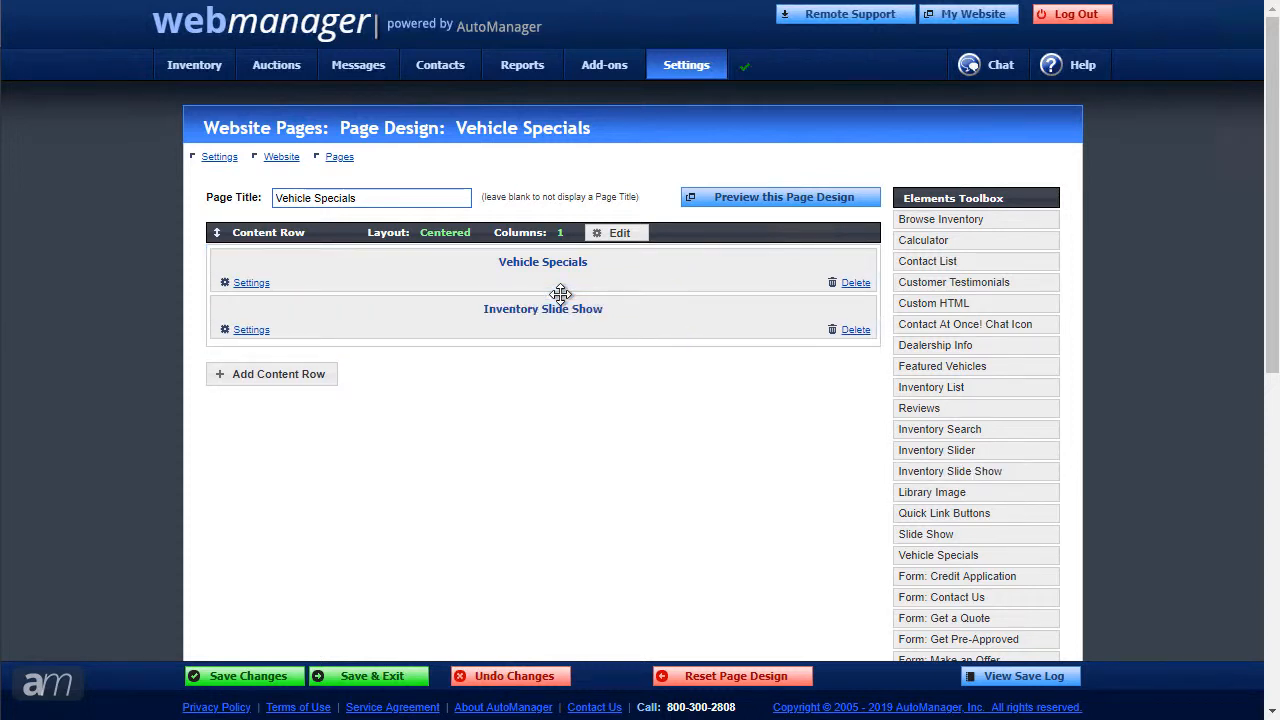
# Step: Check the Inventory Slide Show's overlay and aspect ratio options, keep Use Default and 16:9, and save its settings
pyautogui.click(255, 332)
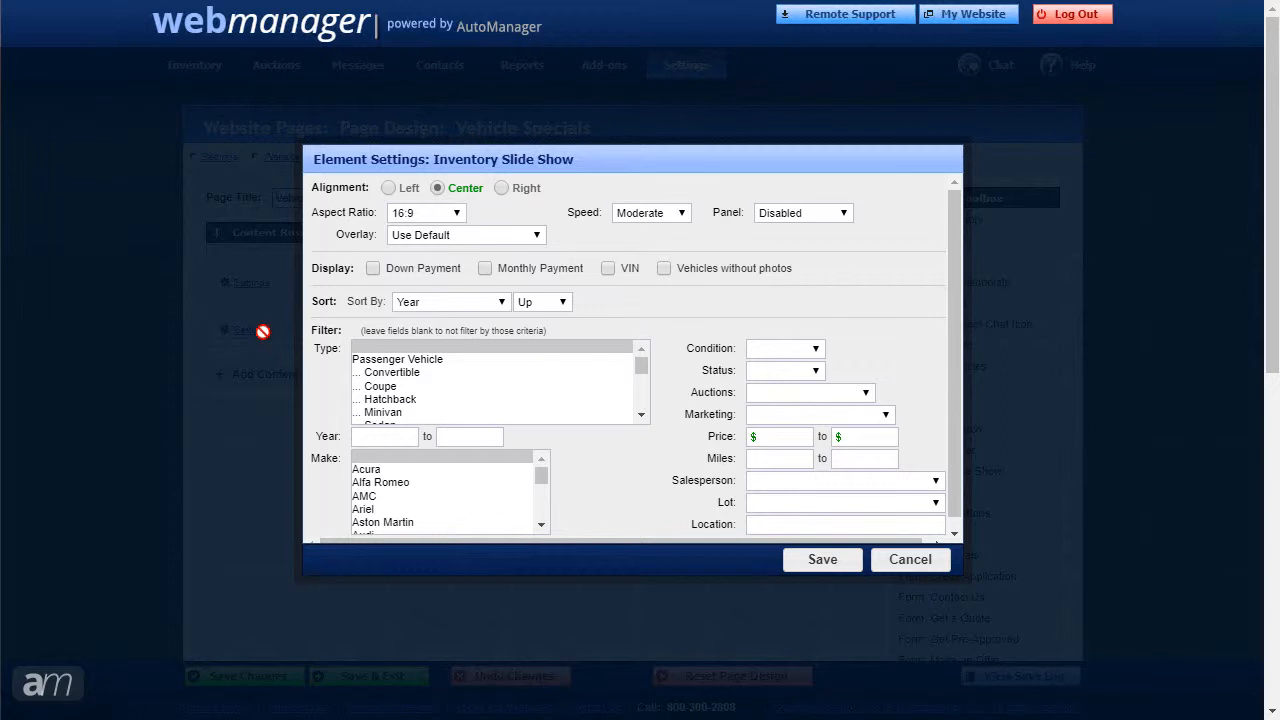
pyautogui.click(537, 236)
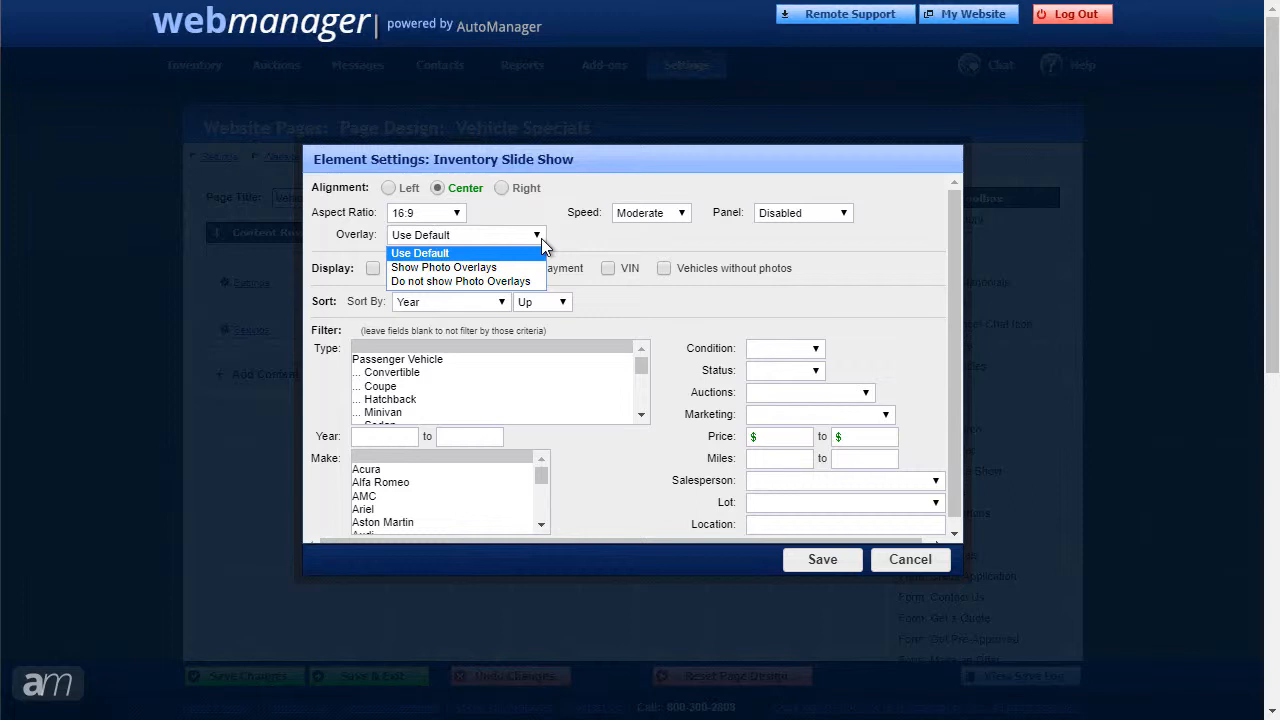
pyautogui.click(541, 238)
pyautogui.click(457, 214)
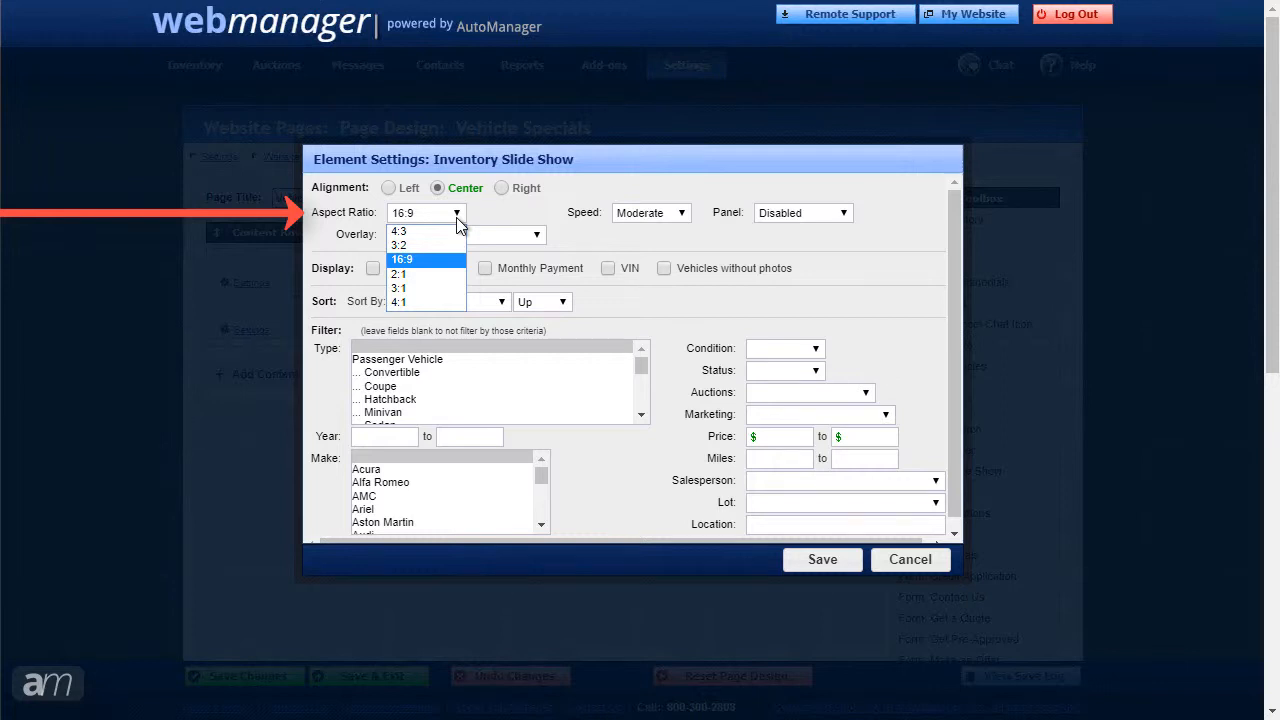
pyautogui.click(456, 217)
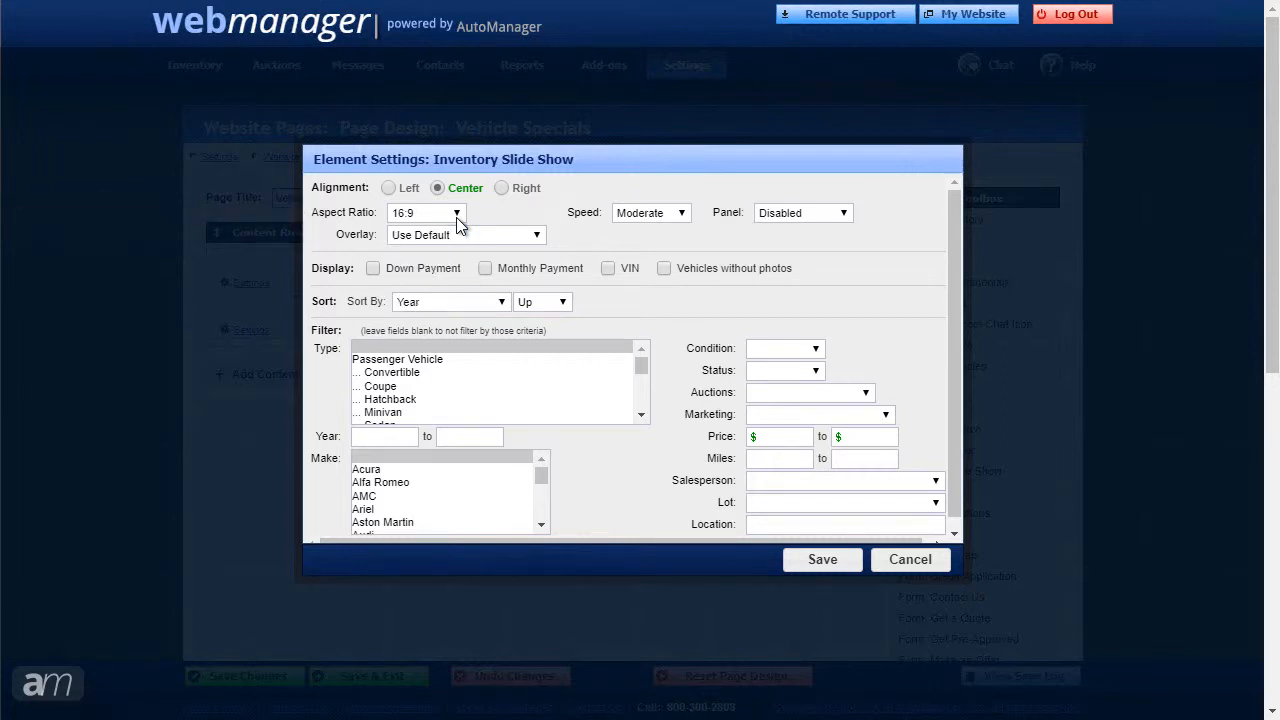
pyautogui.click(852, 561)
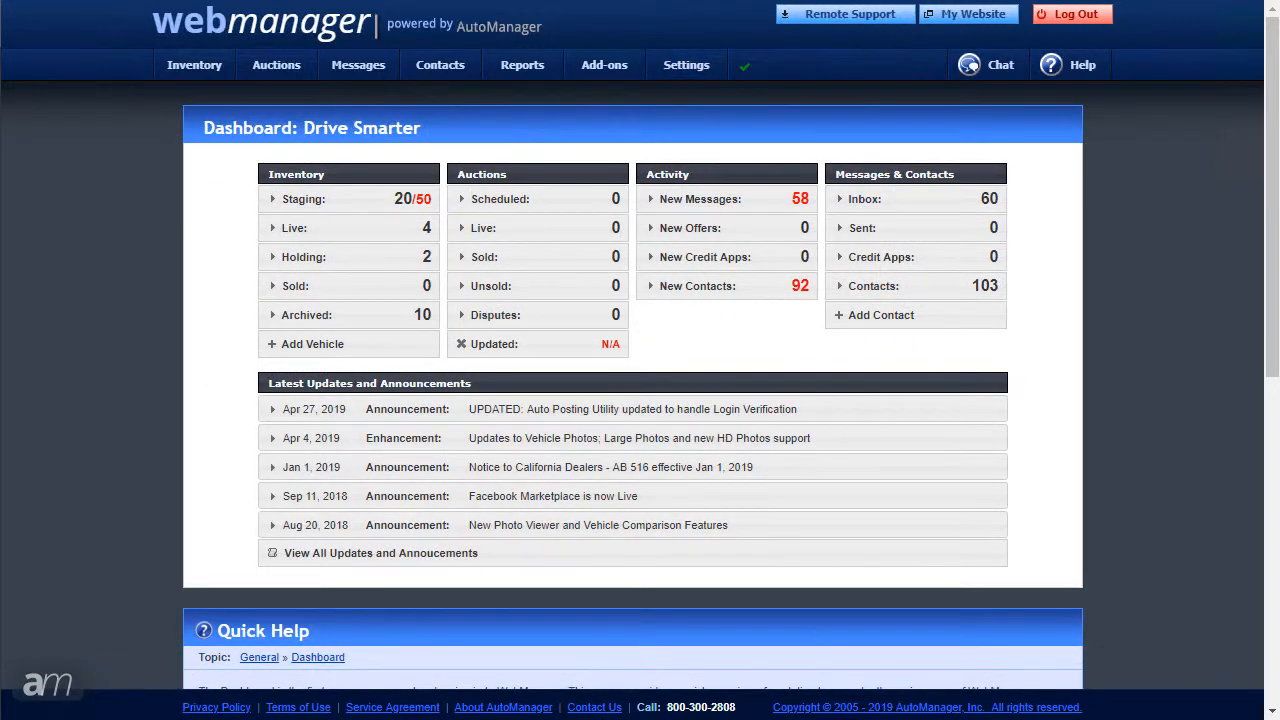
# Step: Open the inventory export settings and examine the overlay options for exported listings, leaving Use Default selected
pyautogui.moveTo(695, 75)
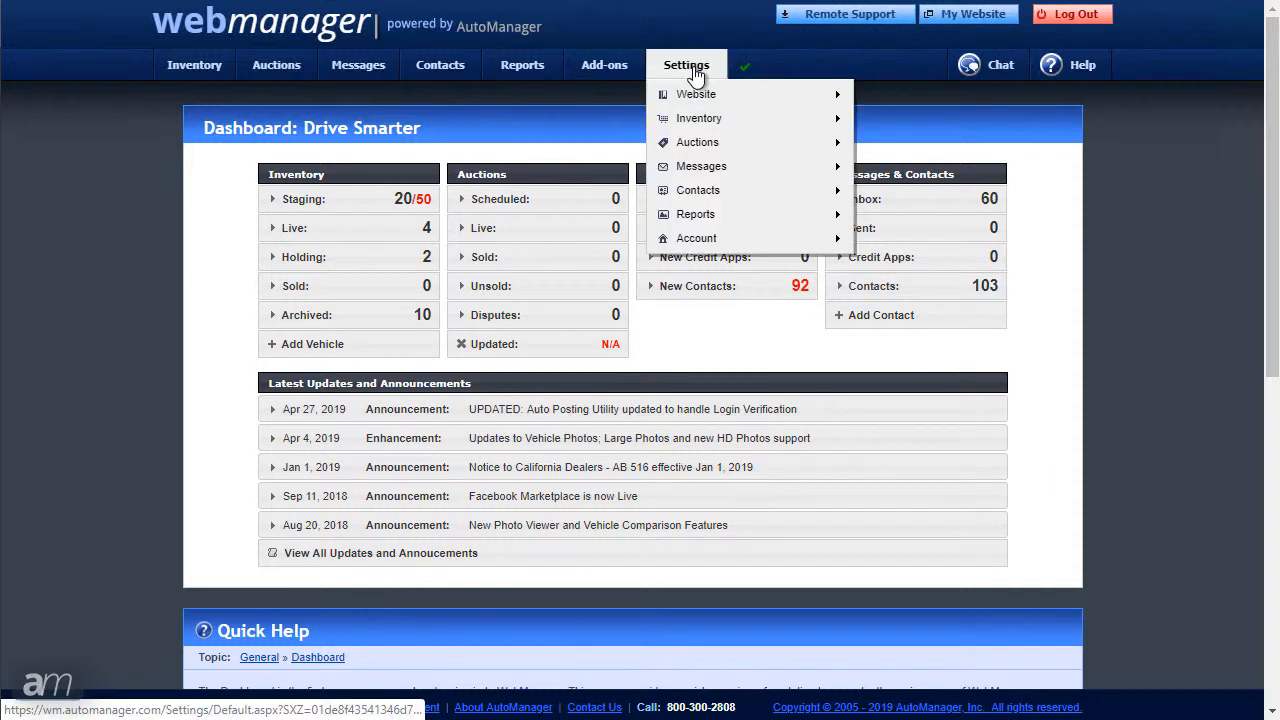
pyautogui.moveTo(740, 120)
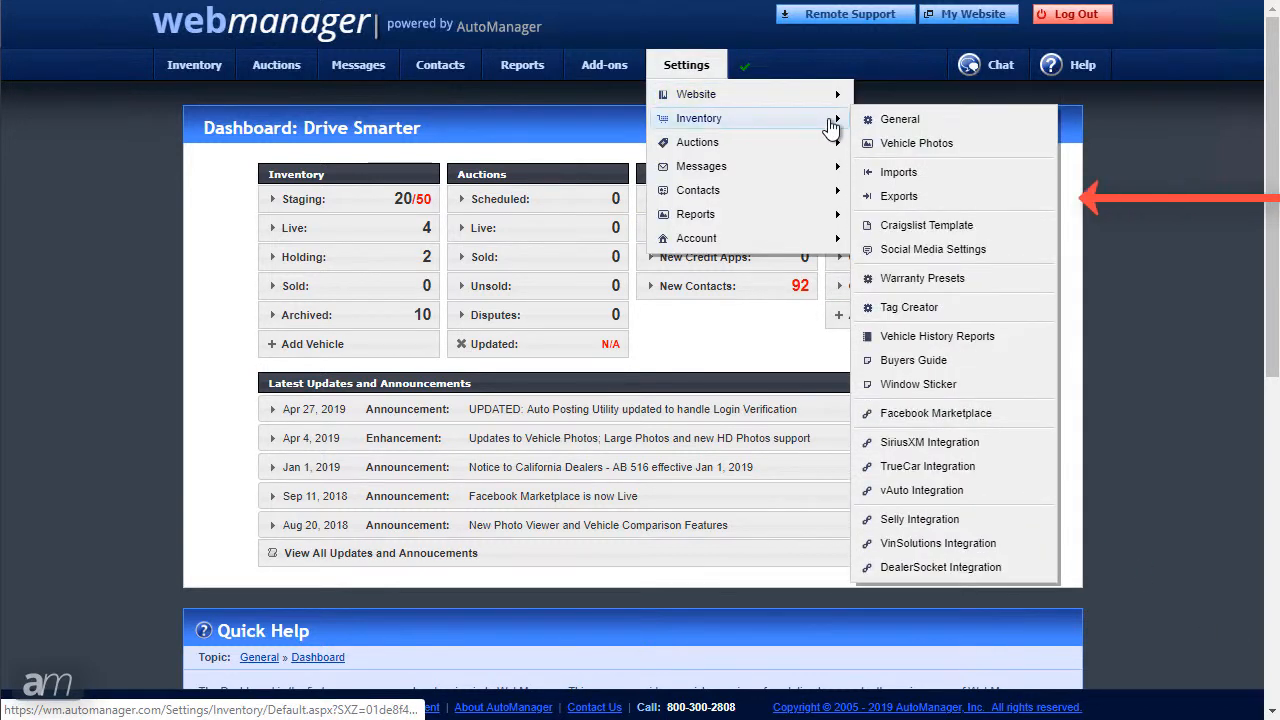
pyautogui.click(966, 198)
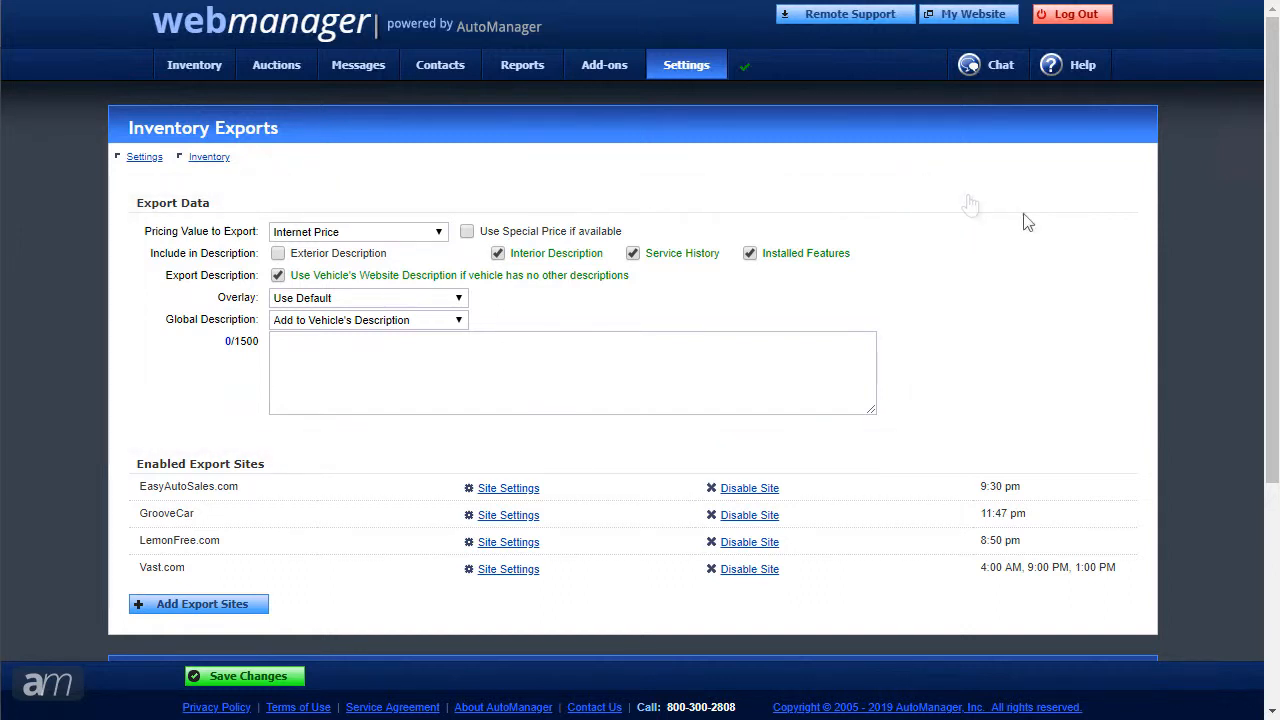
pyautogui.click(460, 300)
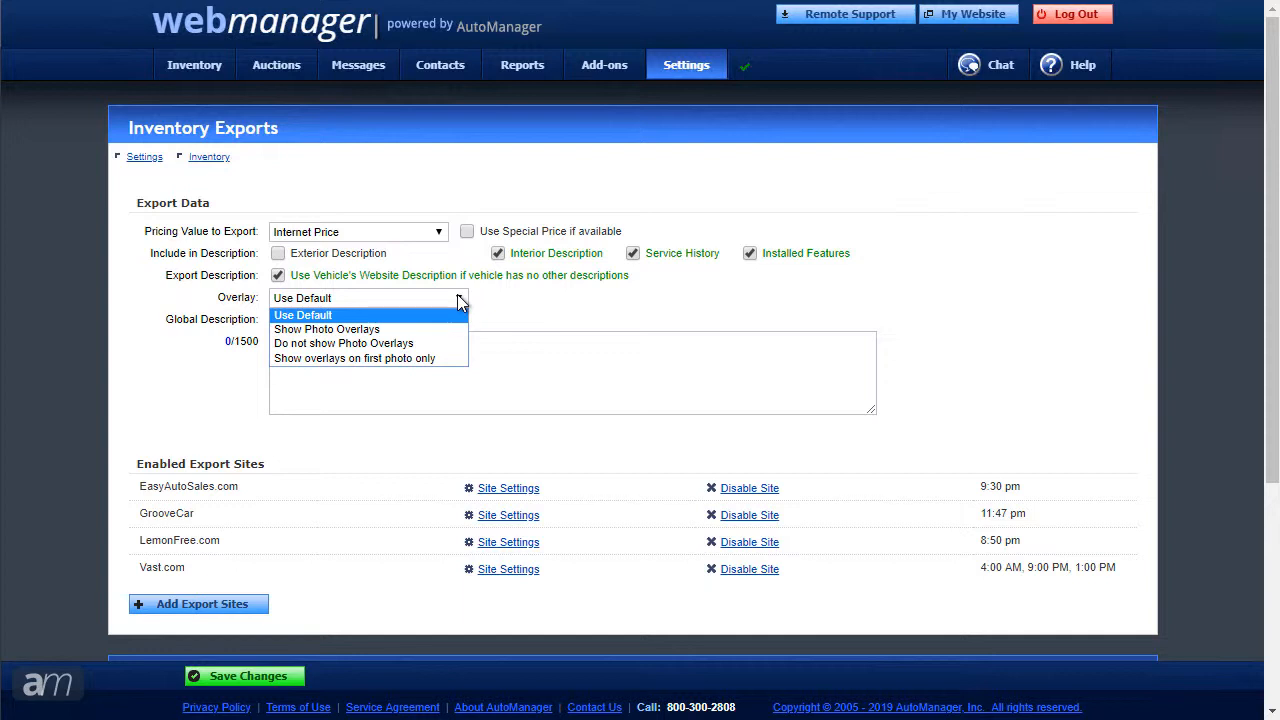
pyautogui.click(460, 300)
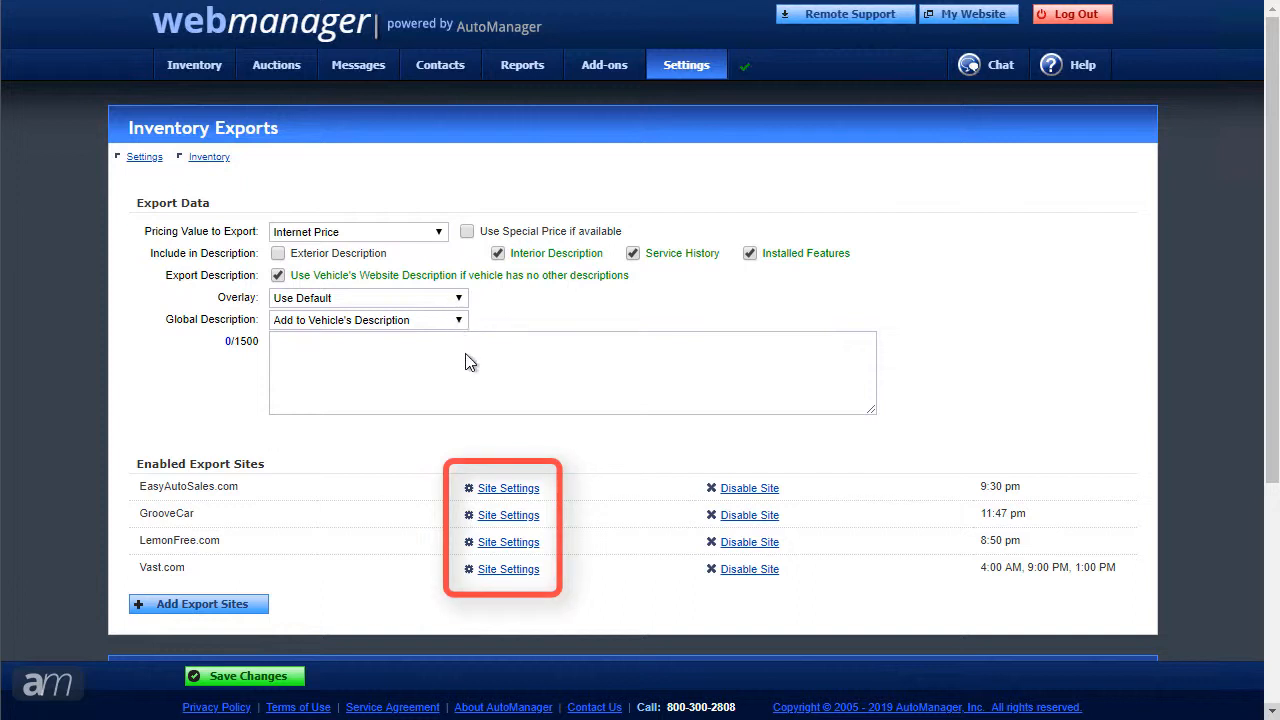
# Step: Check the overlay options in the EasyAutoSales.com export settings, keep Use Default, and save
pyautogui.click(508, 489)
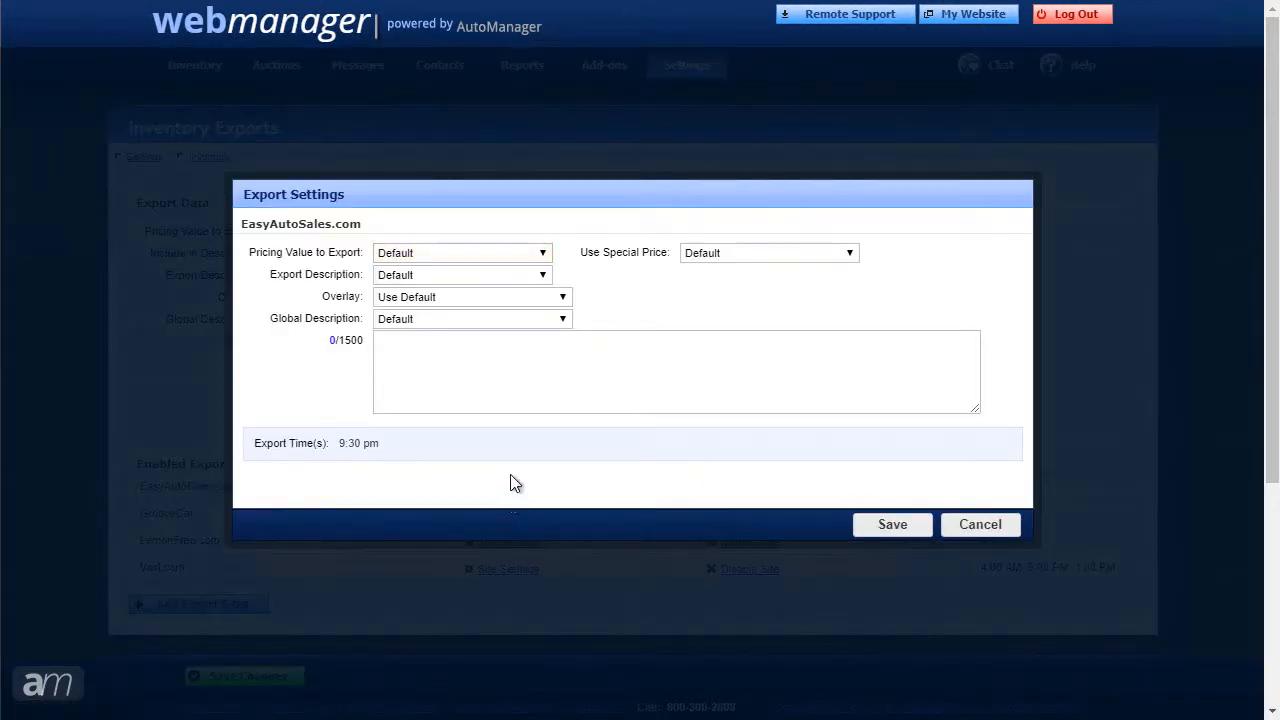
pyautogui.click(562, 305)
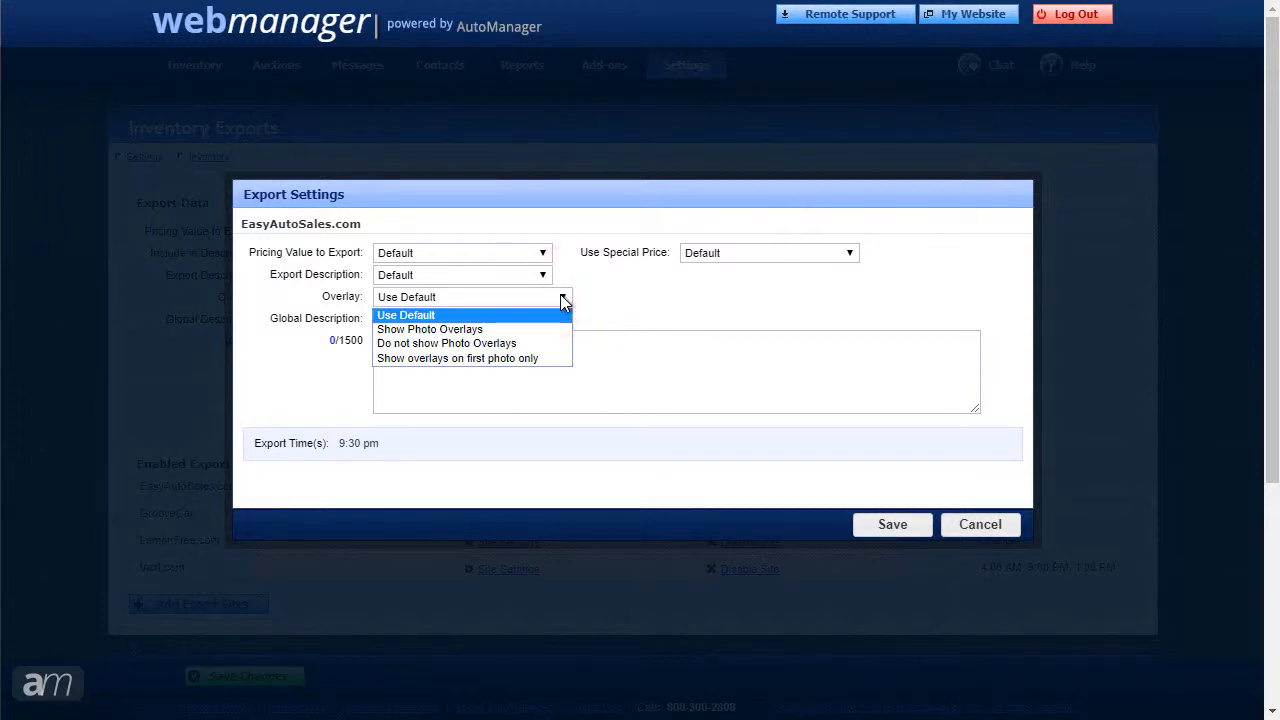
pyautogui.click(562, 303)
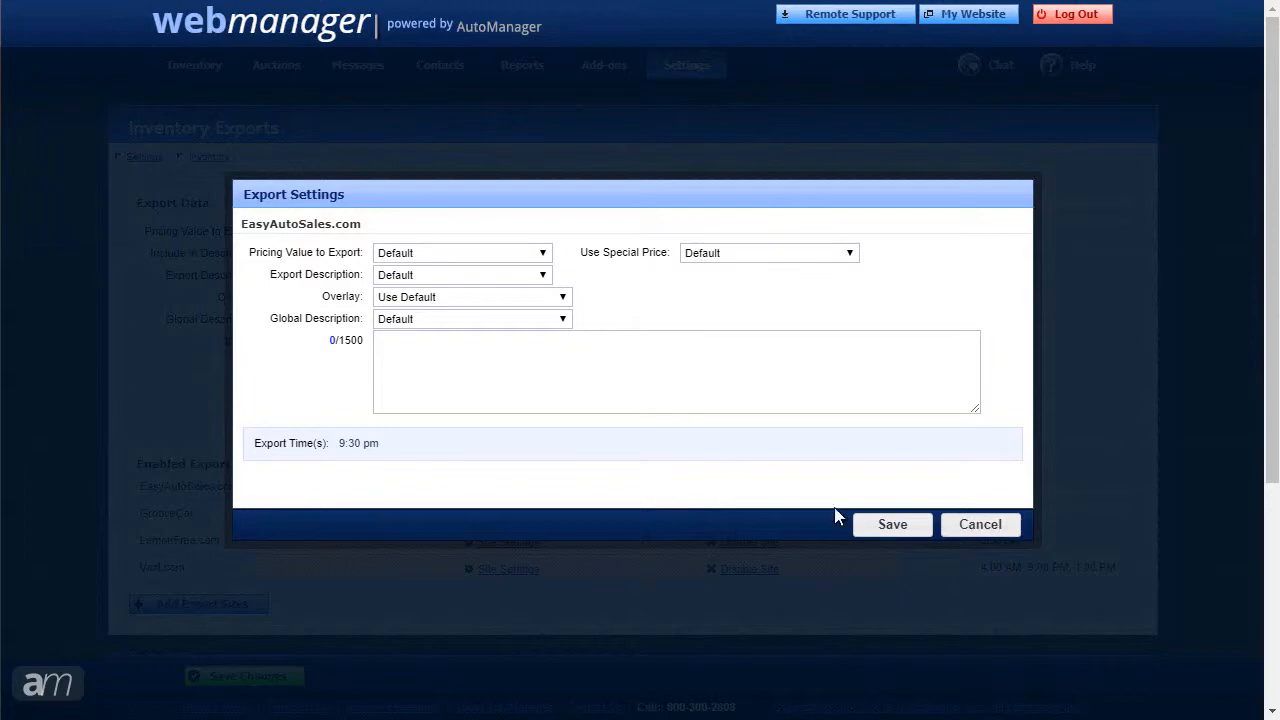
pyautogui.click(865, 528)
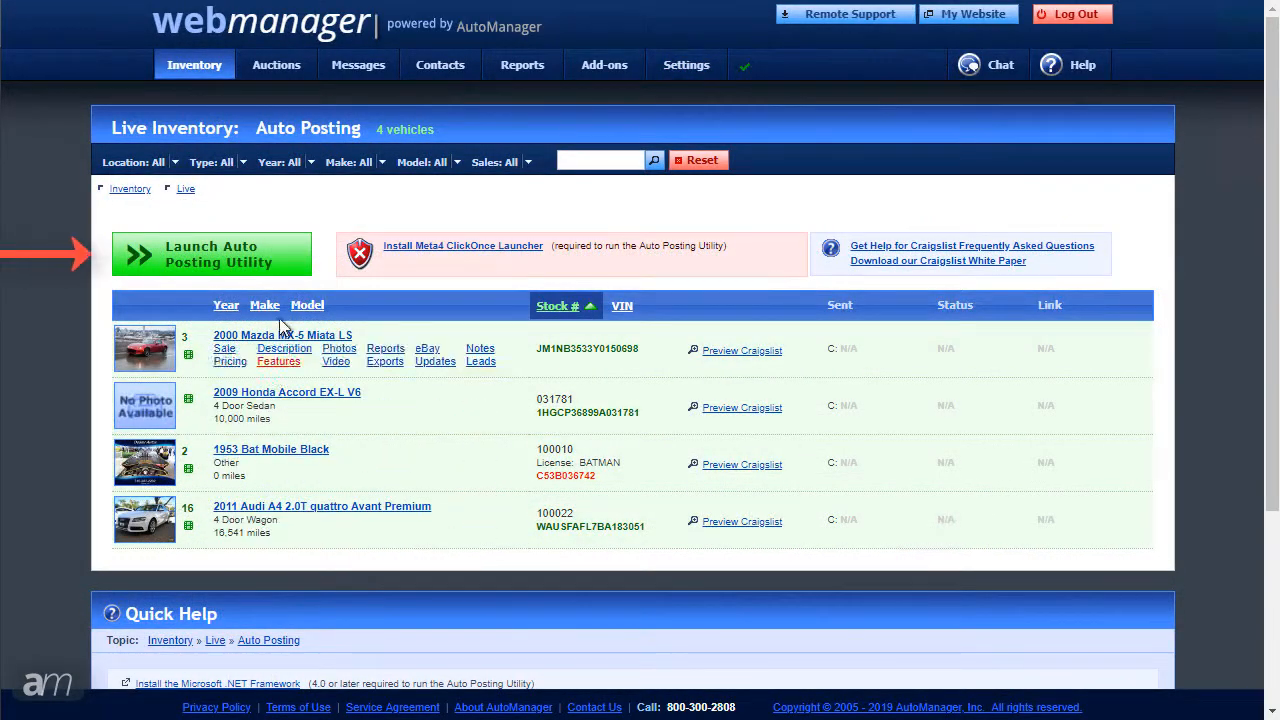
# Step: Launch the Auto Posting Utility and open its general settings containing the vehicle photo overlay options
pyautogui.click(289, 258)
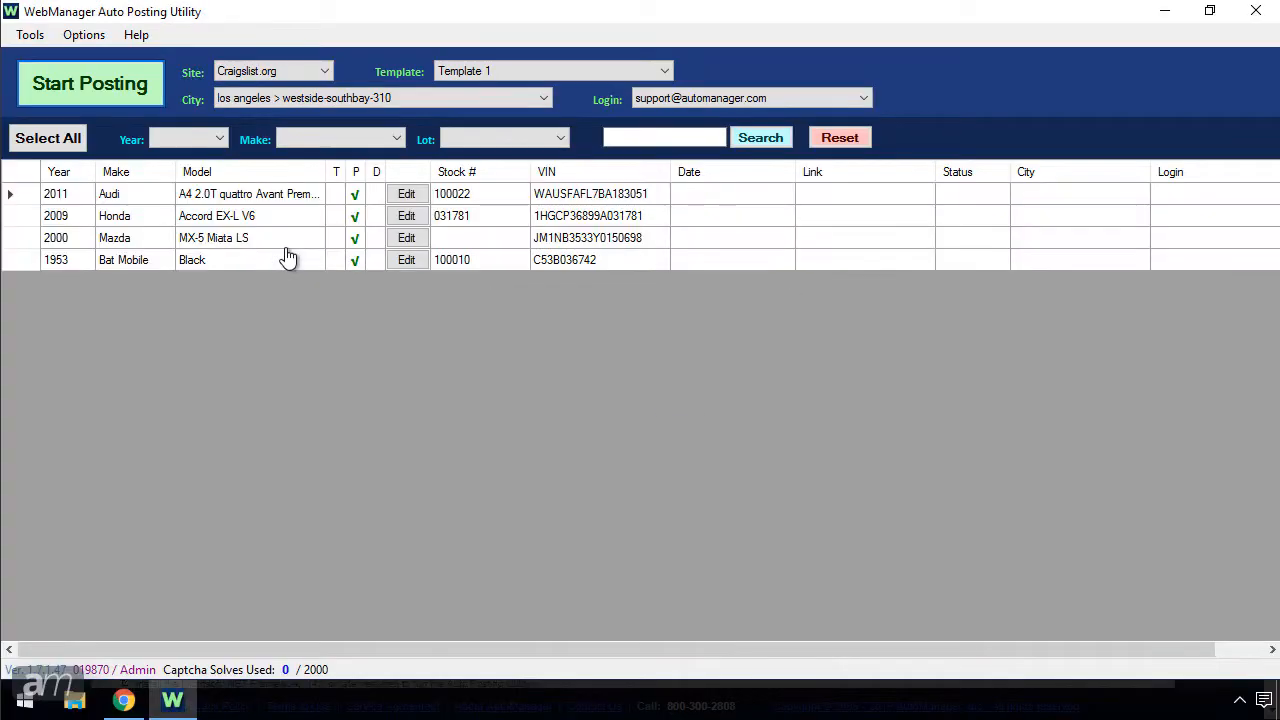
pyautogui.click(103, 40)
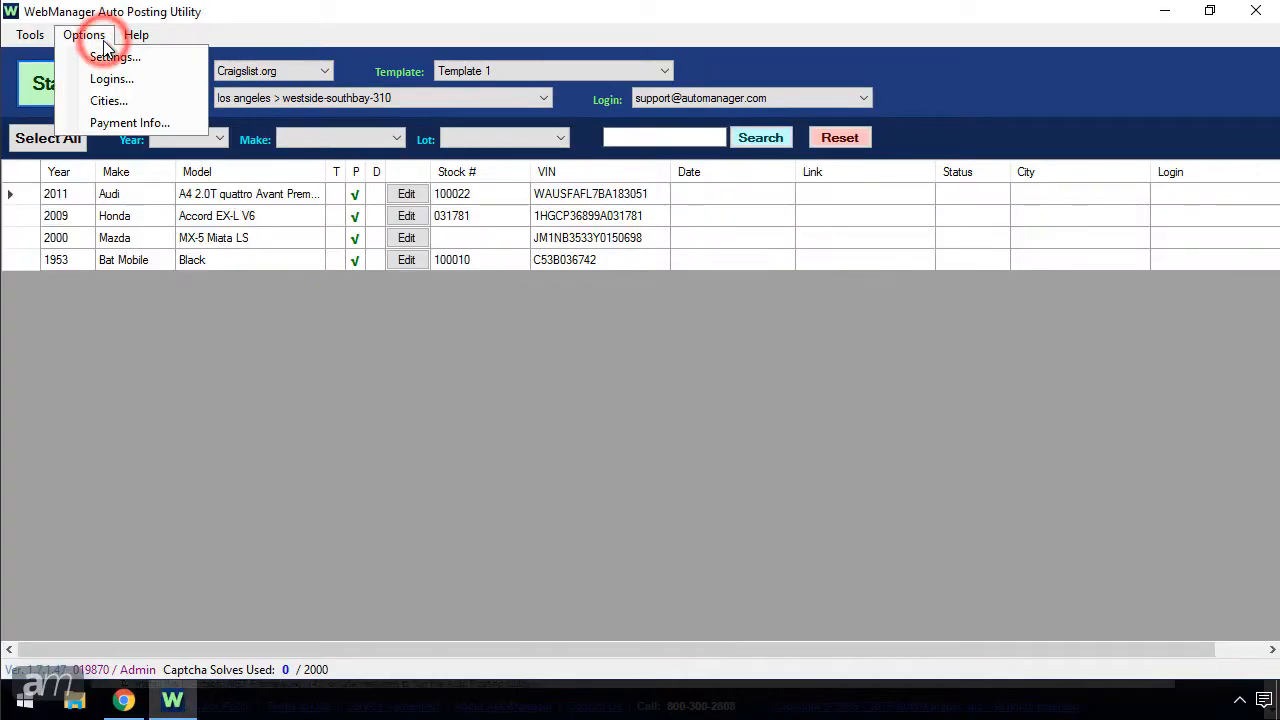
pyautogui.click(135, 57)
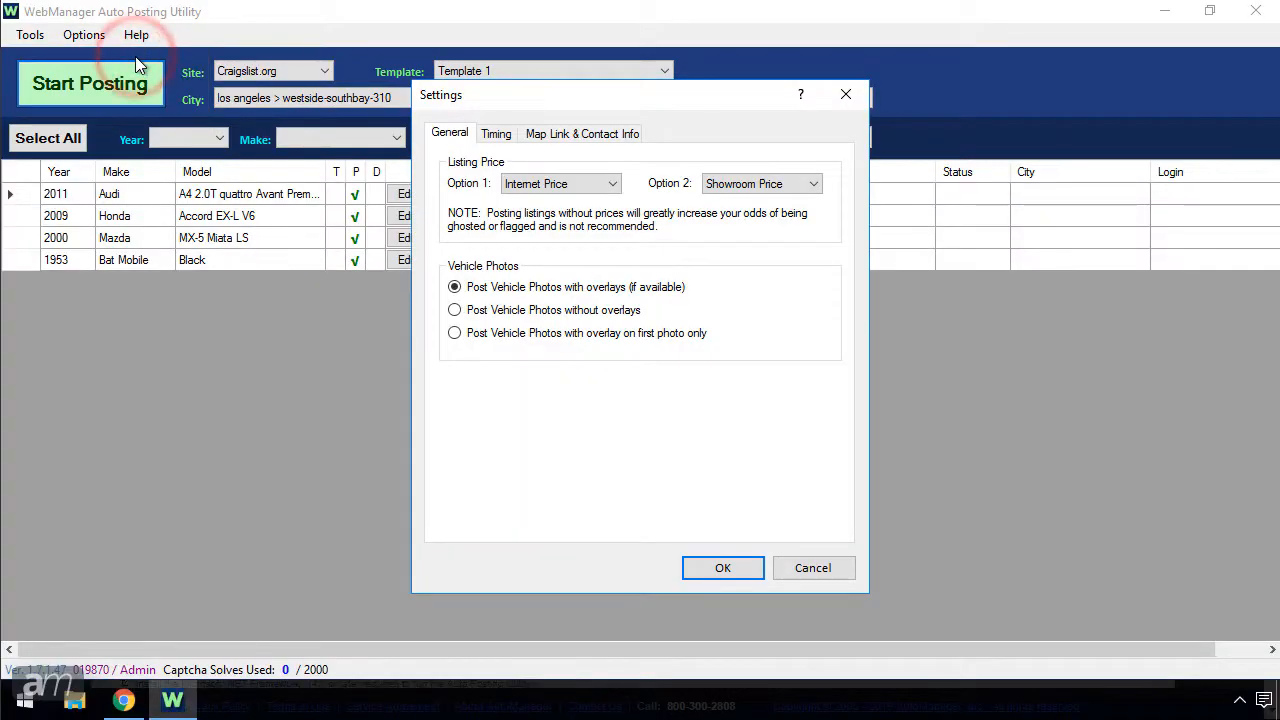